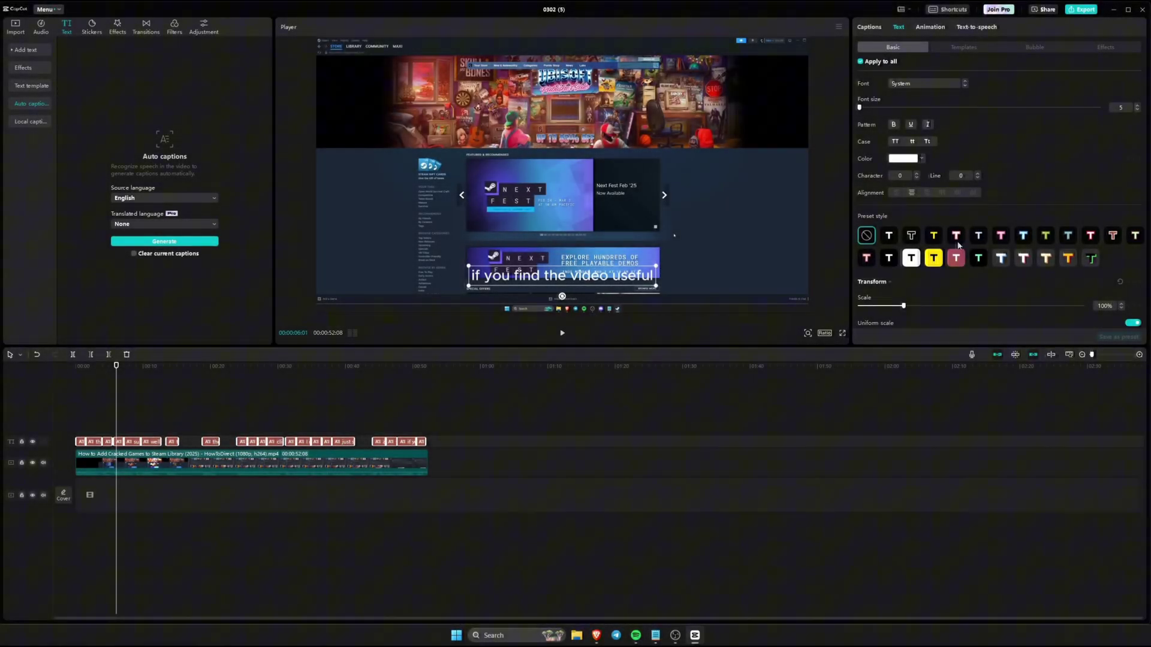
Enlarge the captions to about 165% and set them in orange Montserrat
drag(903, 306, 931, 306)
click(927, 83)
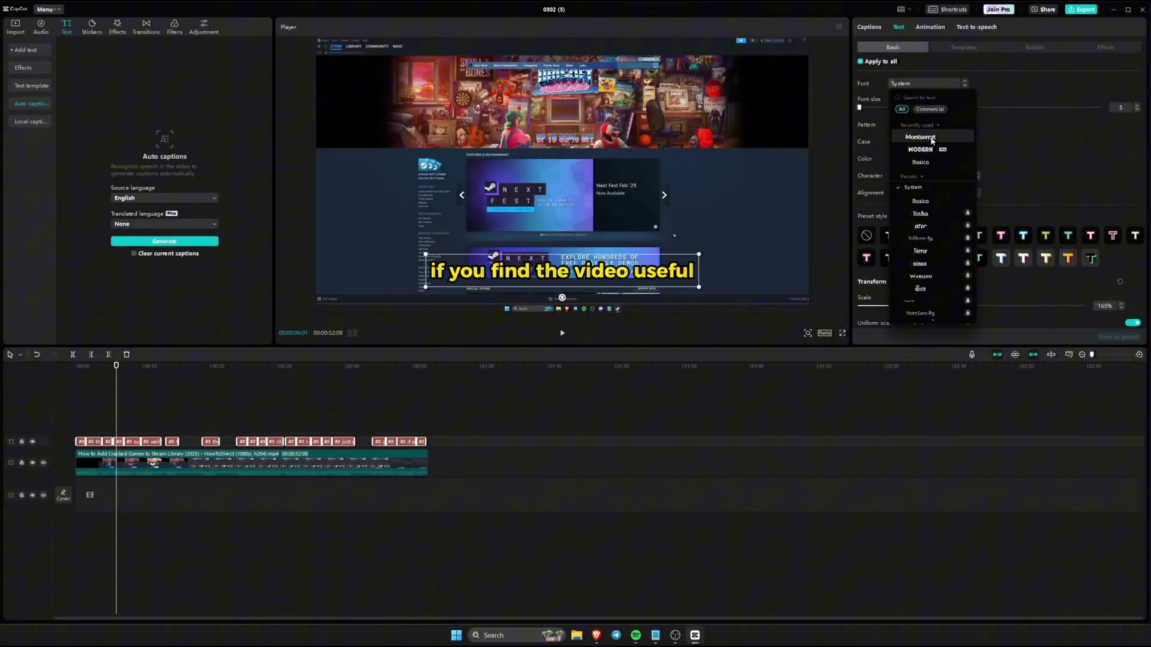
click(931, 137)
click(908, 159)
click(943, 271)
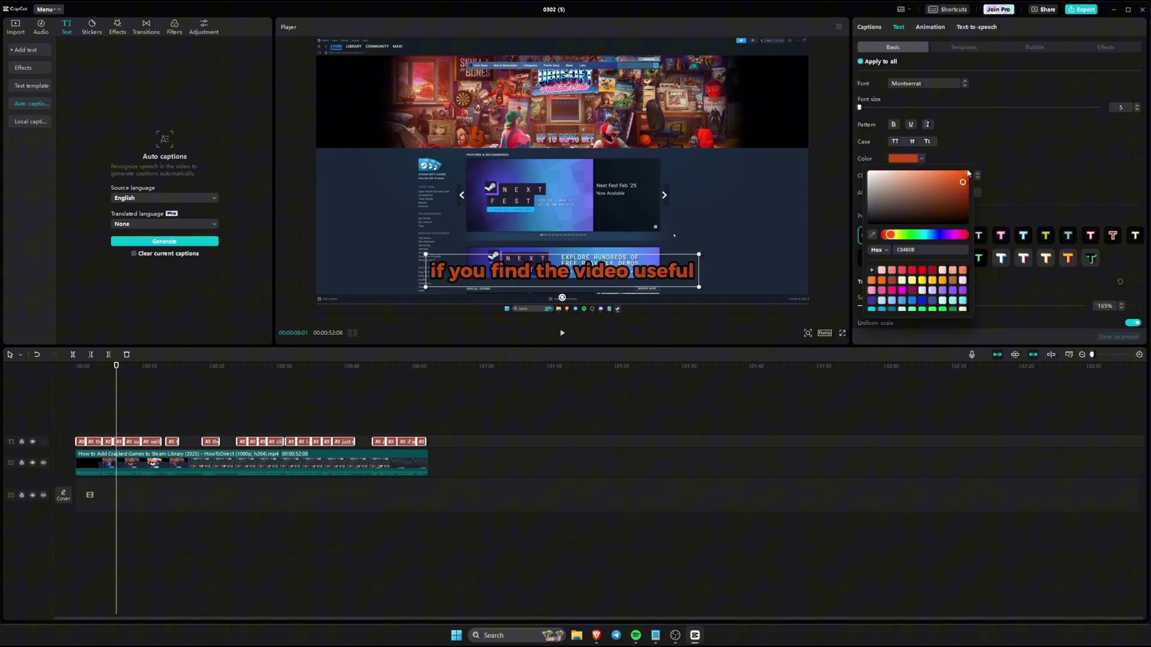
scroll(944, 234, down, 2)
mouse_move(931, 242)
mouse_down()
mouse_move(949, 243)
mouse_move(956, 219)
mouse_up()
scroll(948, 242, down, 3)
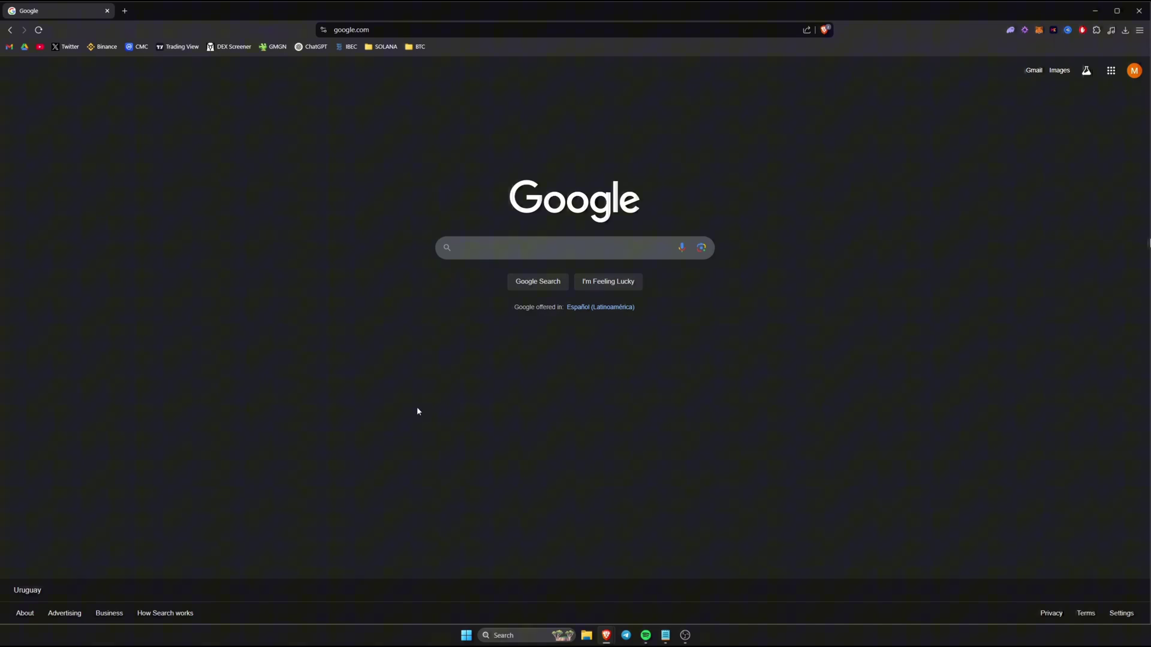
Find CapCut in Windows installed apps and uninstall it
click(500, 639)
text(AD)
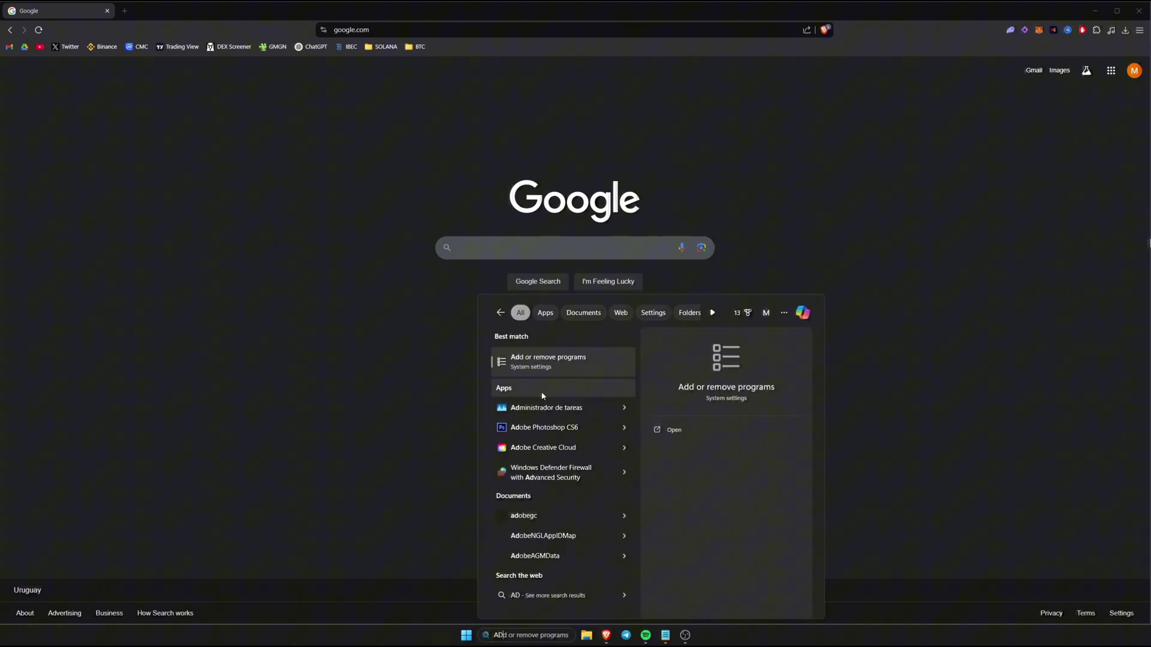
text(D OR)
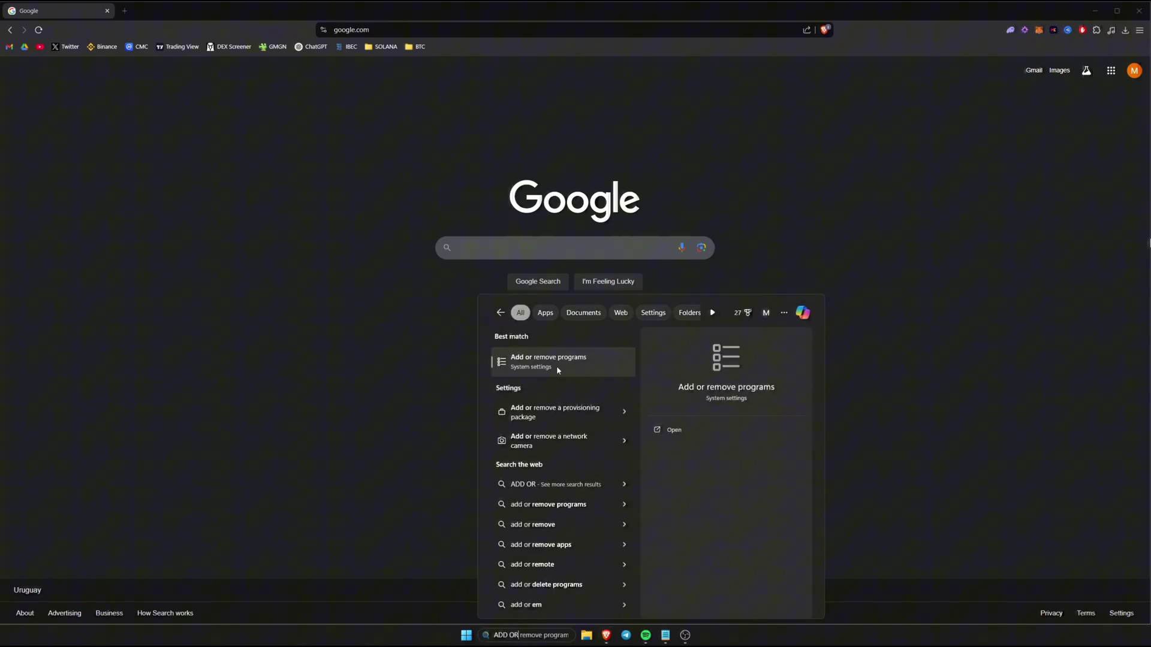
click(580, 369)
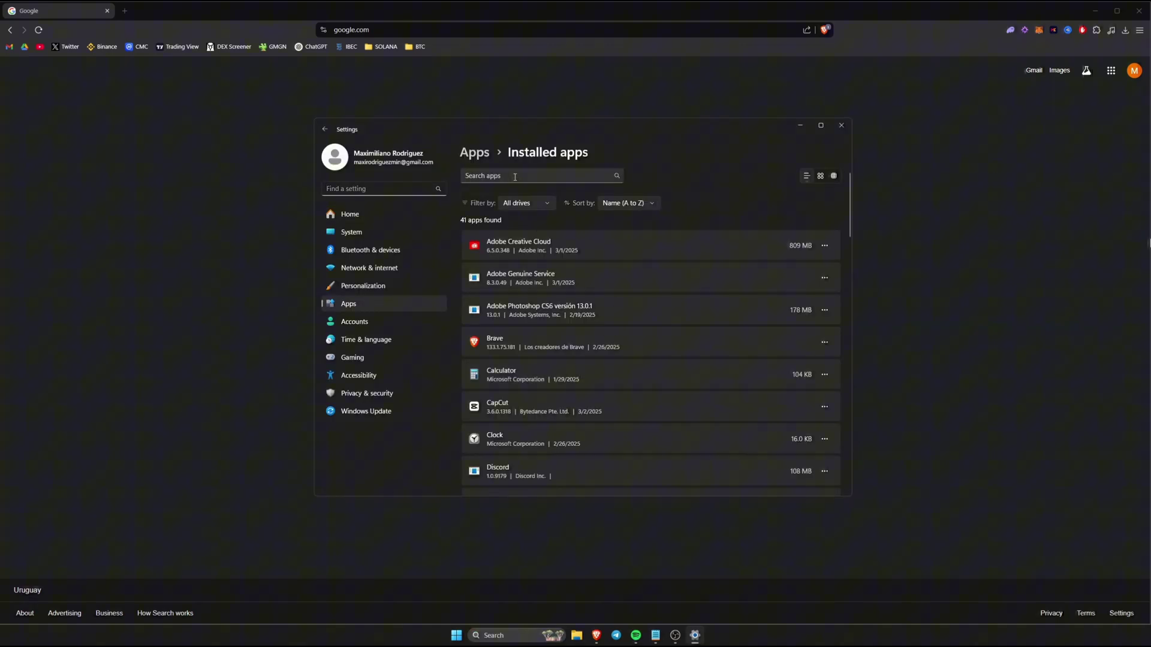
click(515, 177)
text(CAPCI)
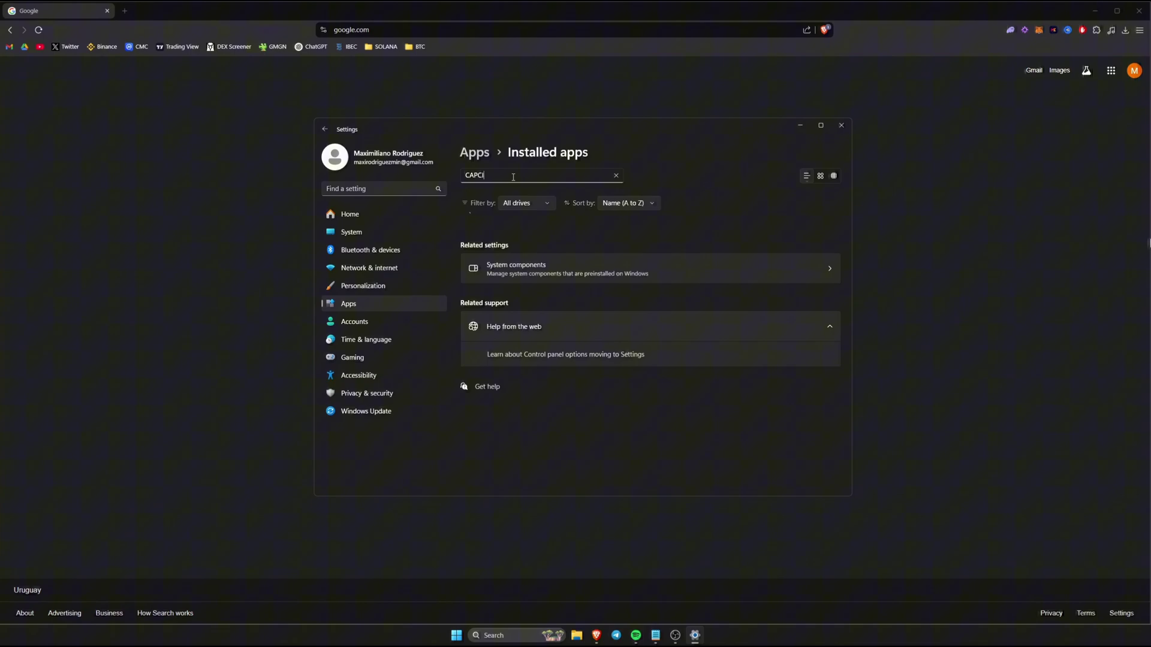
key(BackSpace)
text(UT)
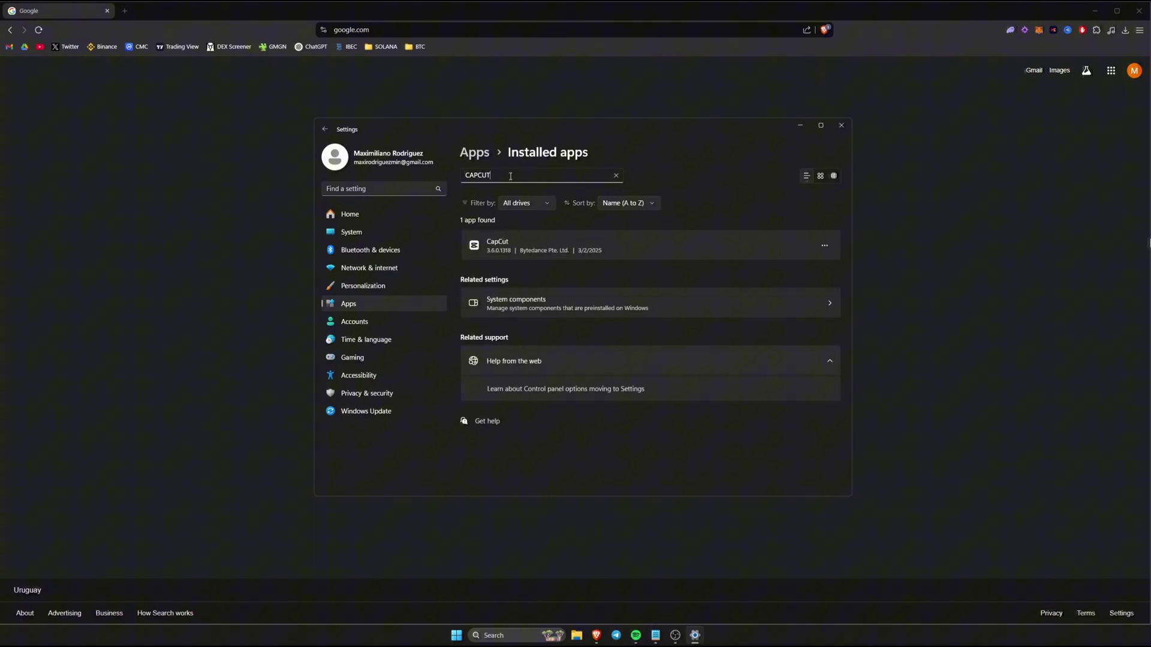
click(824, 244)
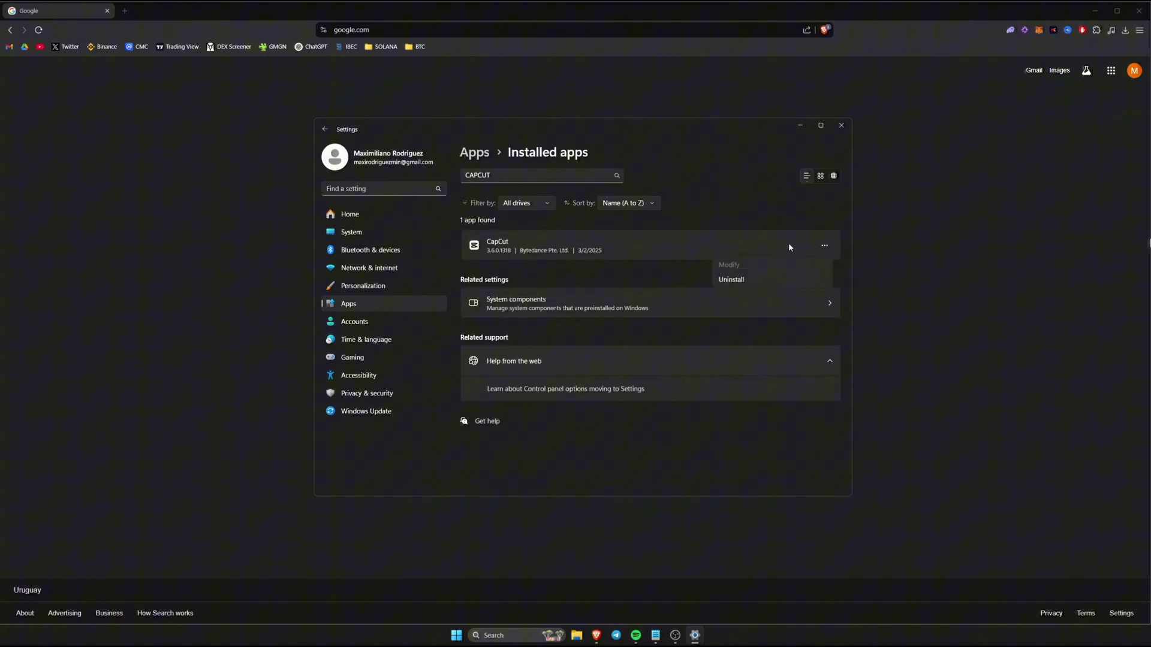
click(766, 281)
click(806, 295)
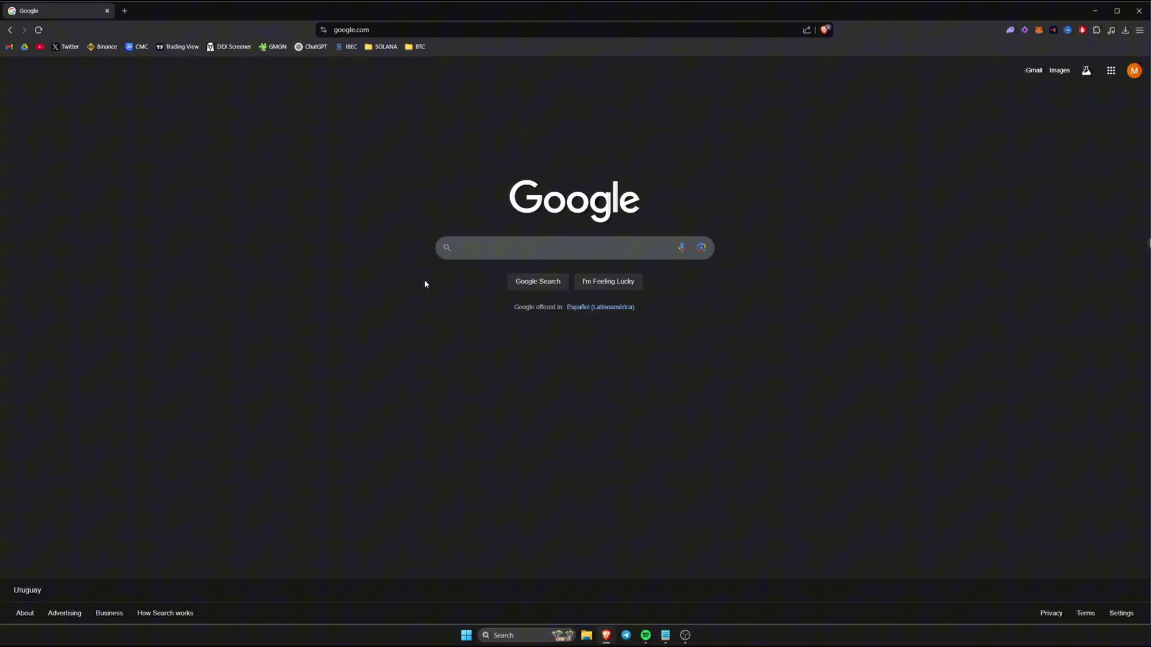
Google 'CAPCUT OLD VERSION' and open Uptodown's older CapCut versions page
click(493, 246)
text(CAP)
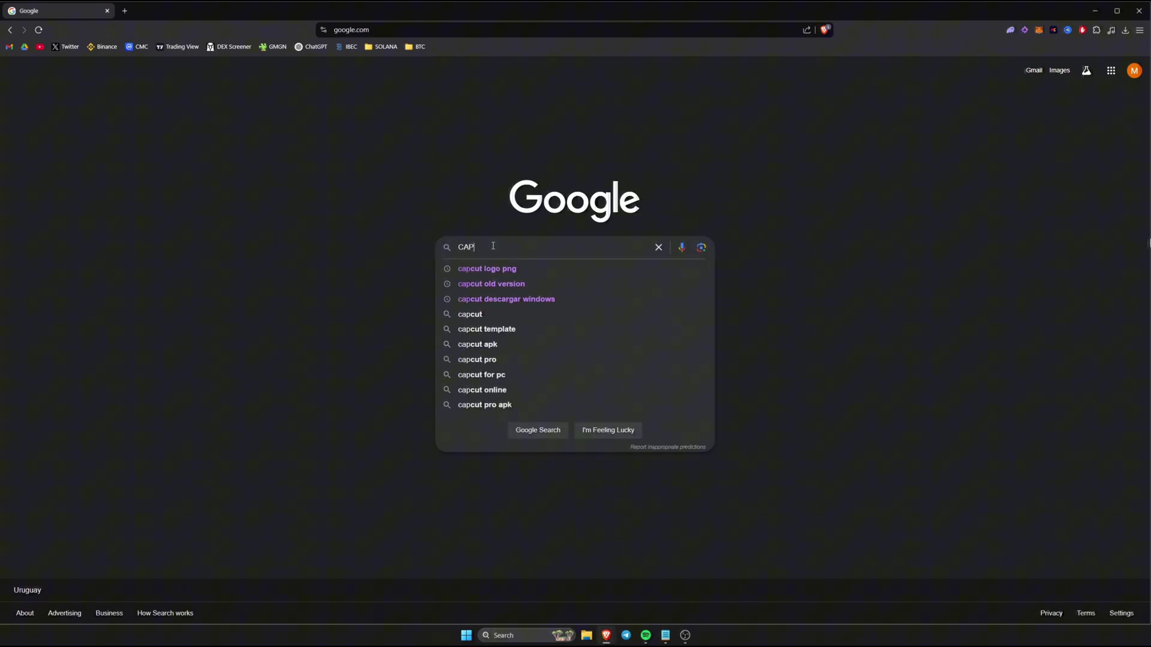
text(CUTLD VERSION)
key(Return)
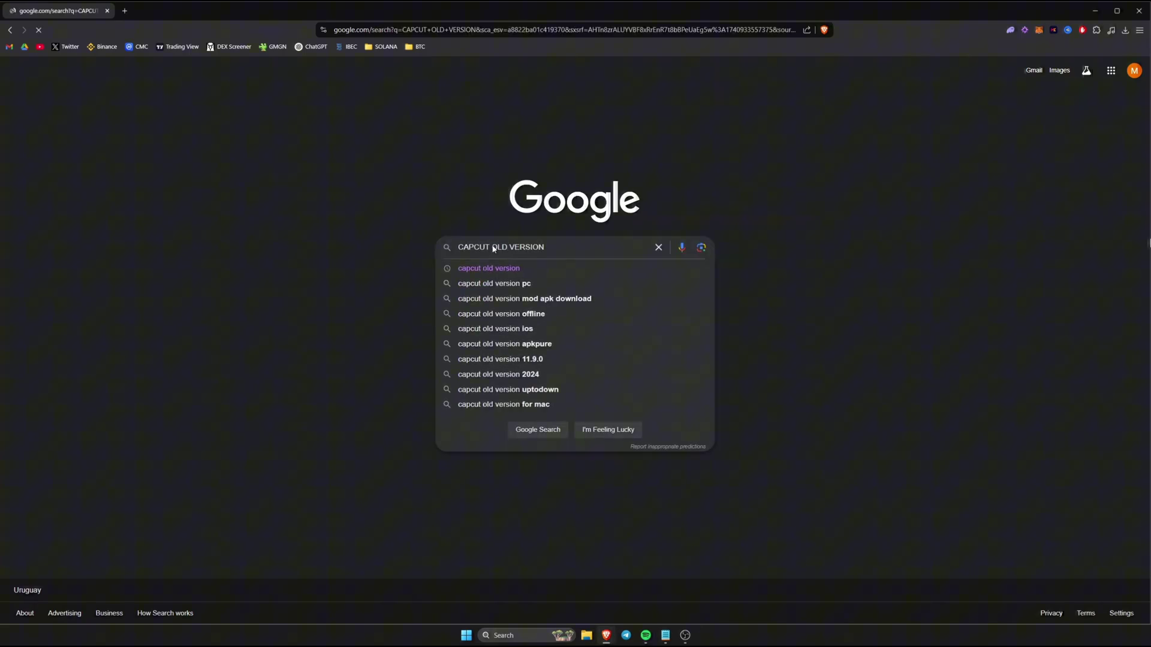
click(168, 164)
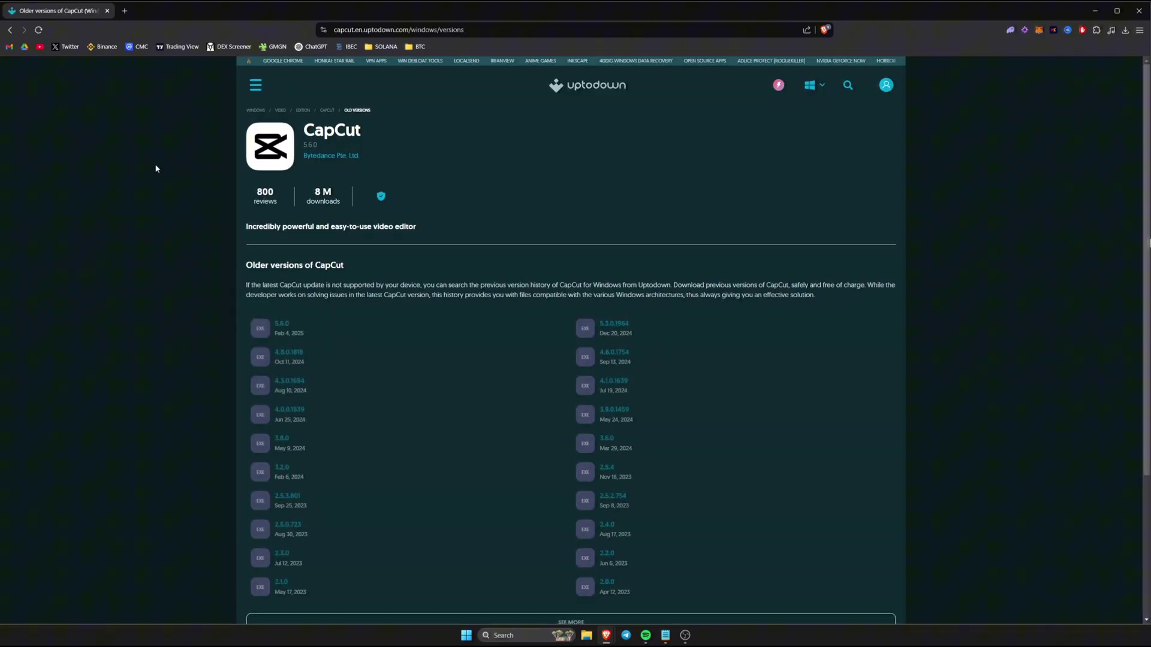
scroll(419, 406, down, 2)
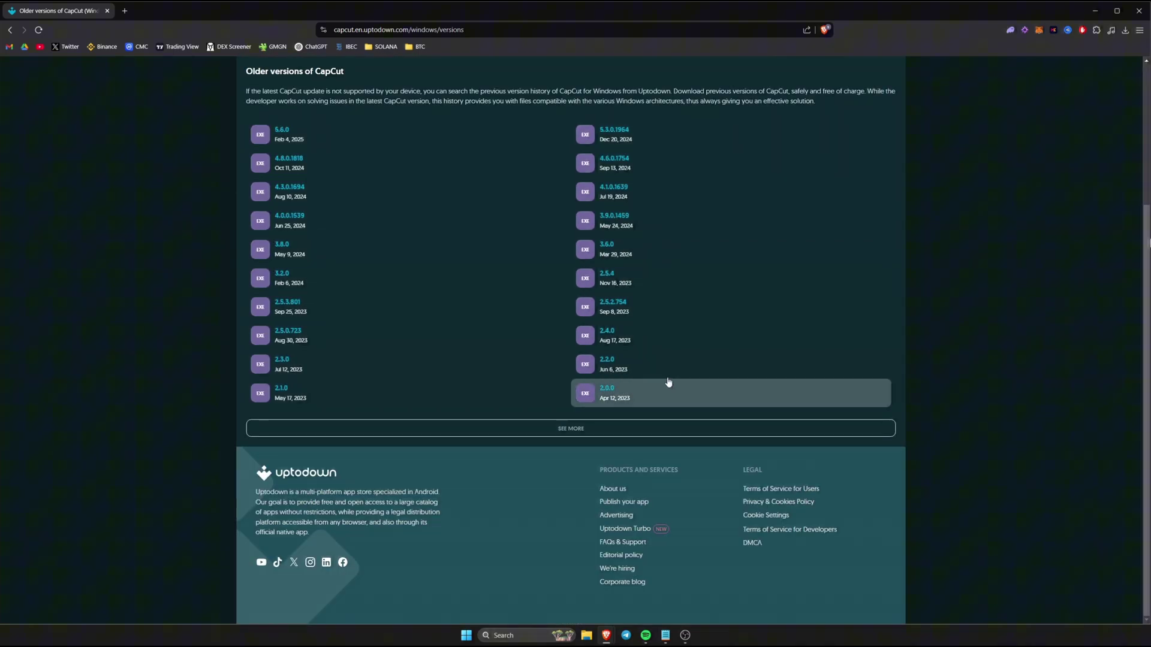
scroll(683, 378, up, 1)
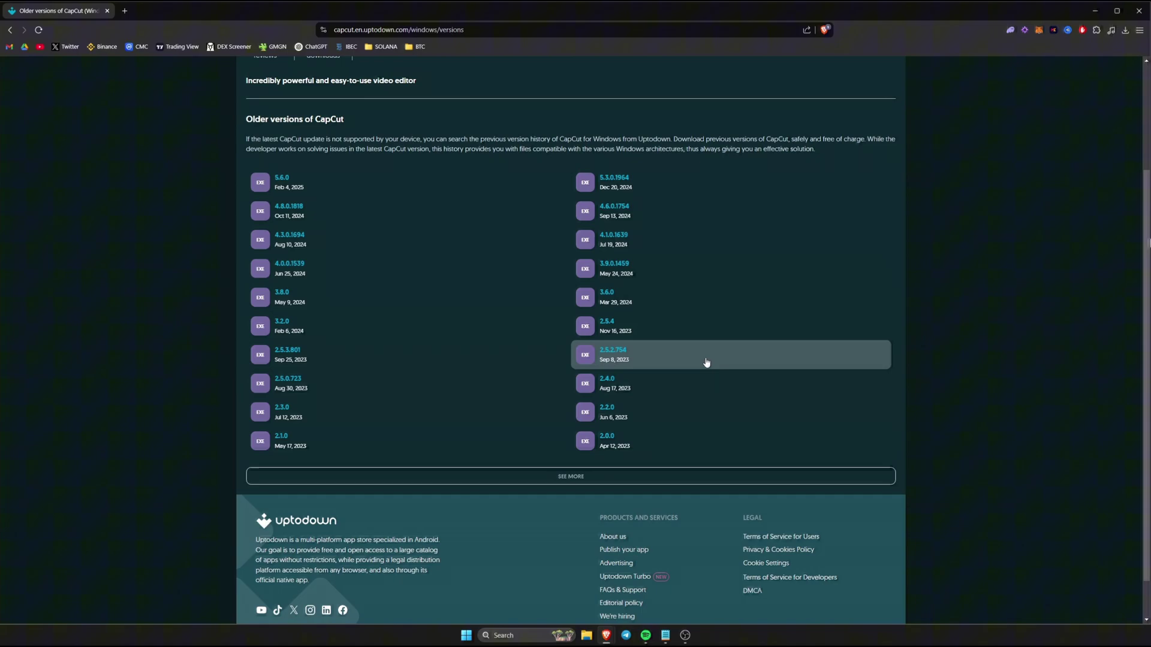
scroll(706, 362, up, 1)
Download CapCut 3.6.0 from Uptodown and run its installer
click(657, 350)
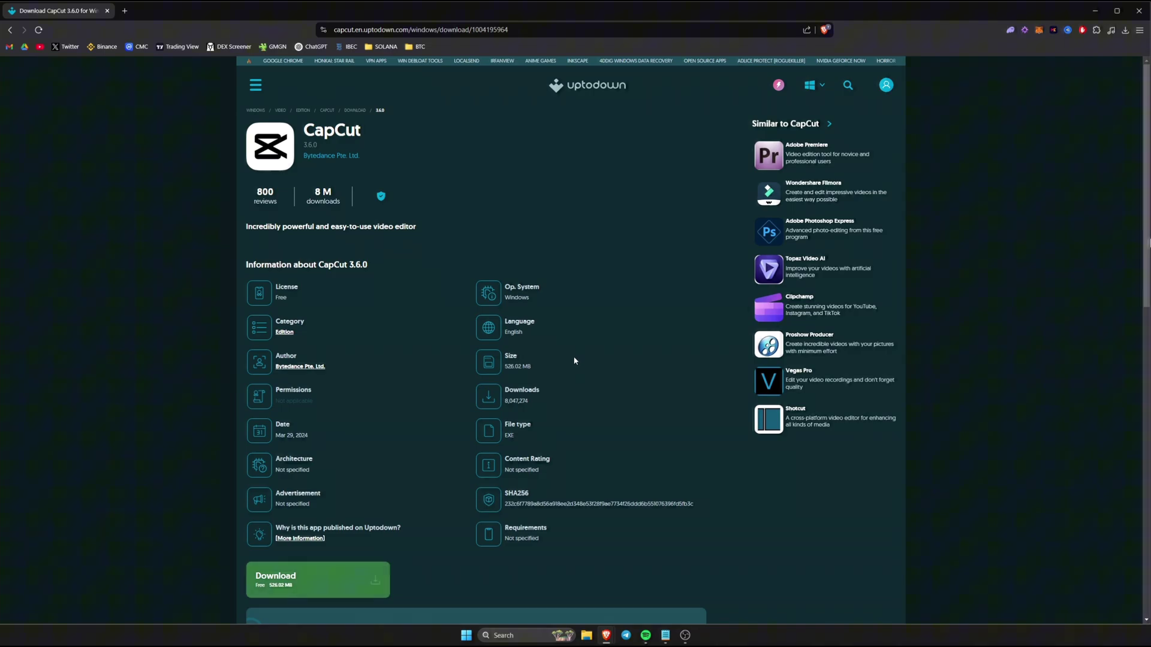
scroll(450, 356, down, 2)
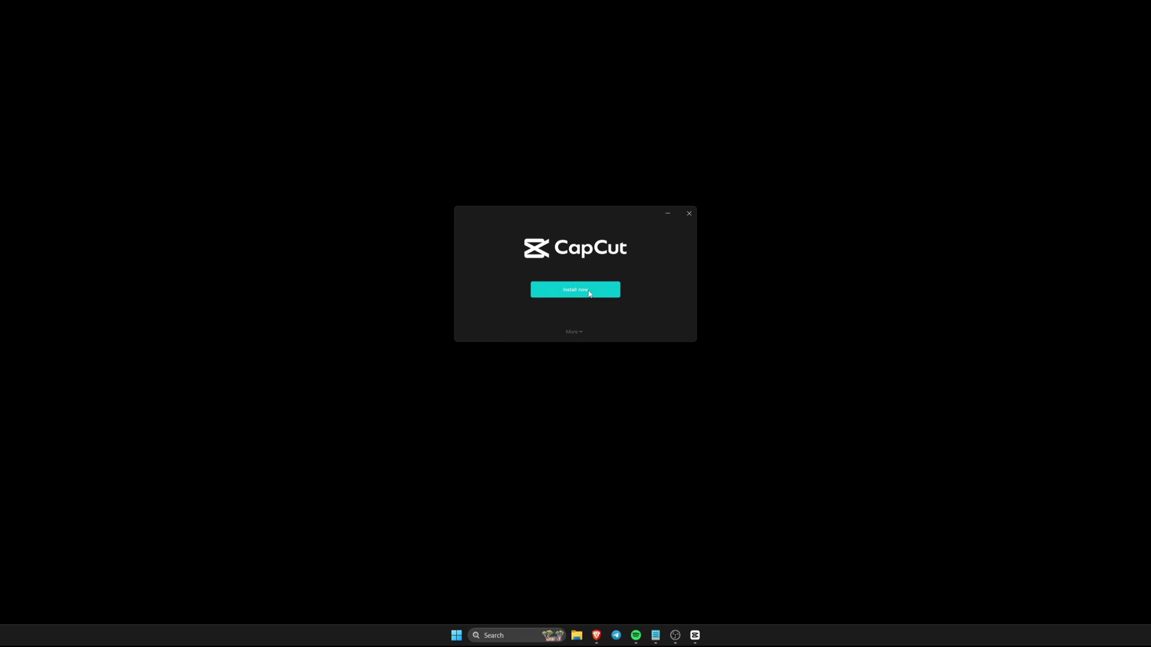
click(589, 292)
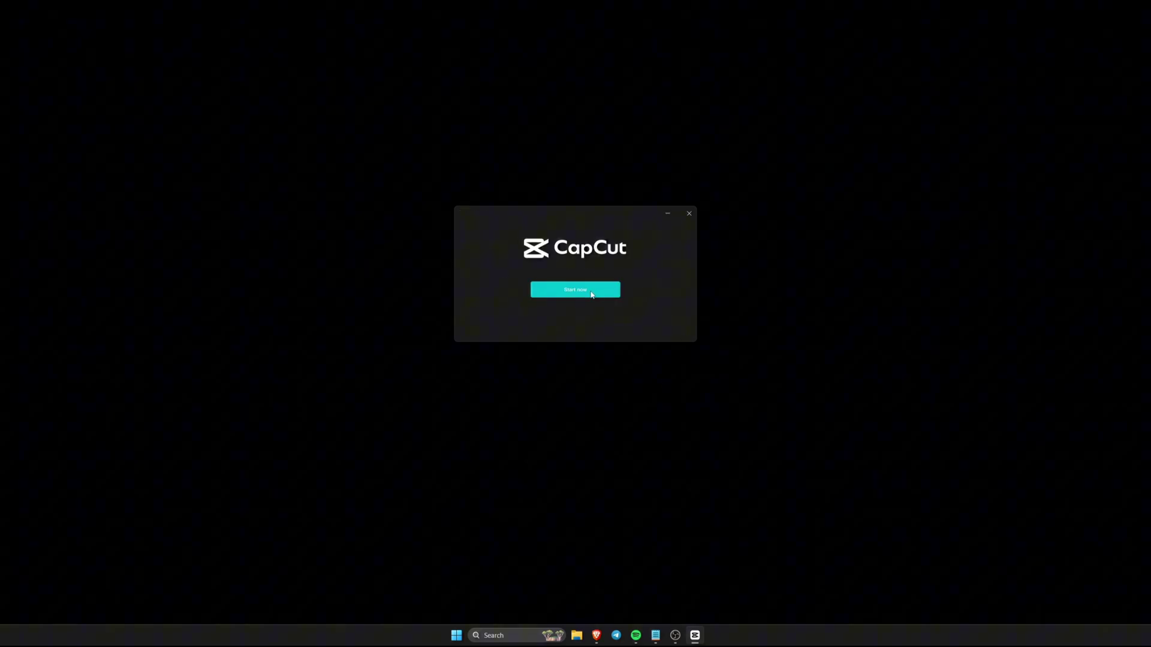
Launch CapCut 3.6.0 and dismiss the compatibility check result
click(591, 293)
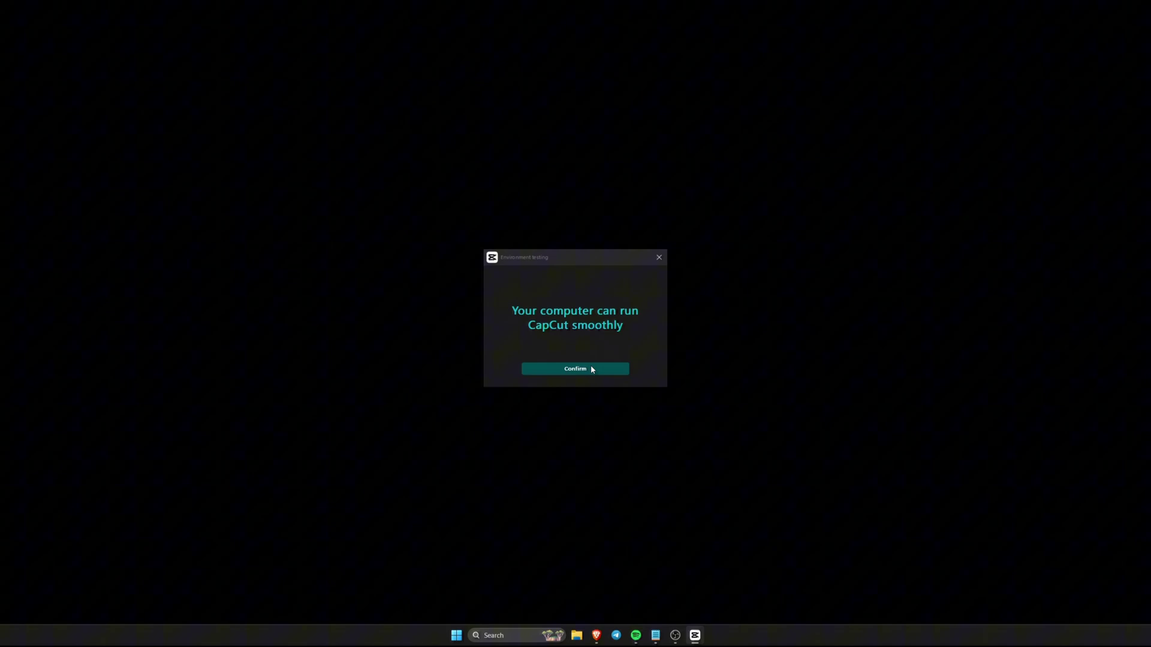
click(590, 368)
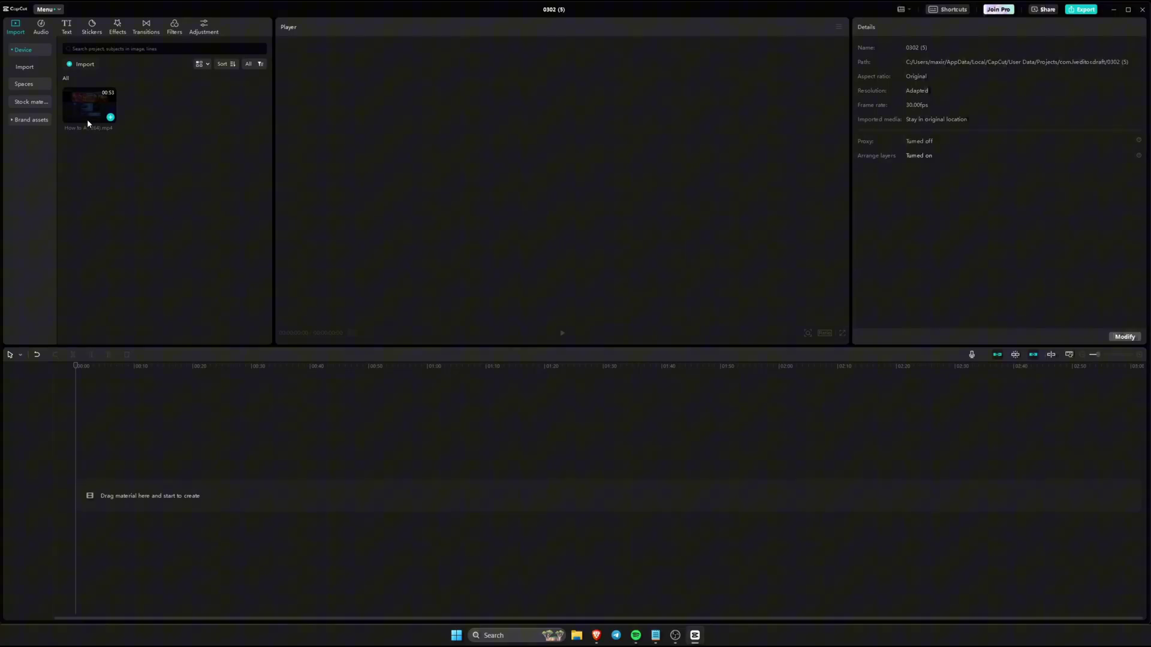
Place the imported video clip on the timeline track
drag(88, 118, 94, 450)
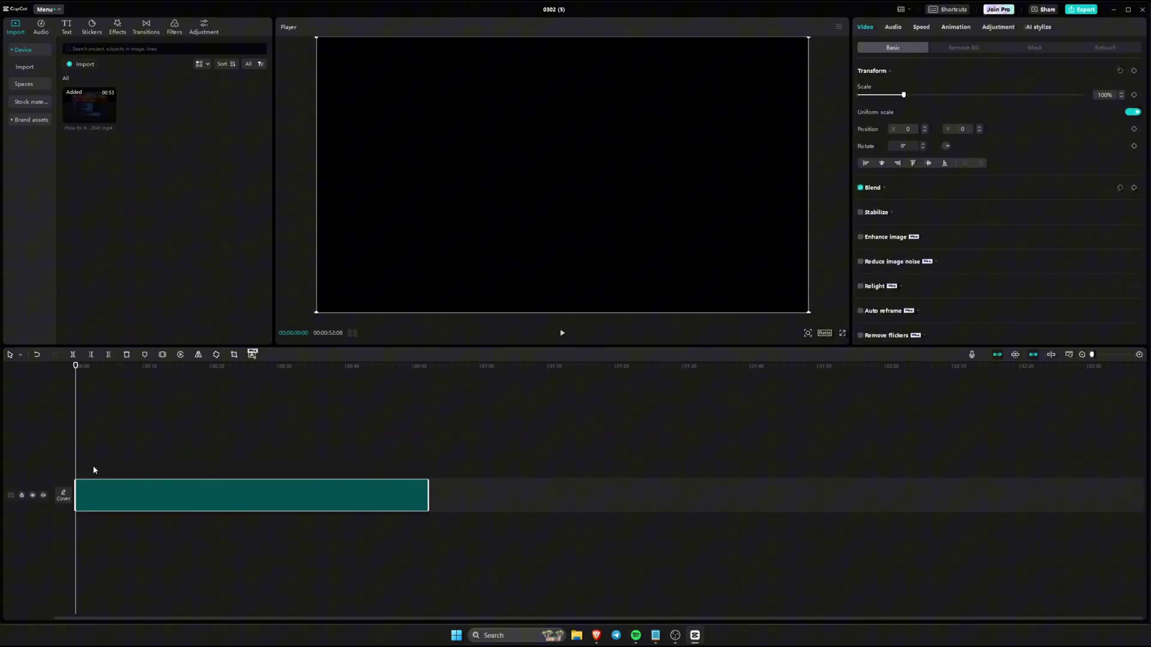
drag(87, 490, 85, 461)
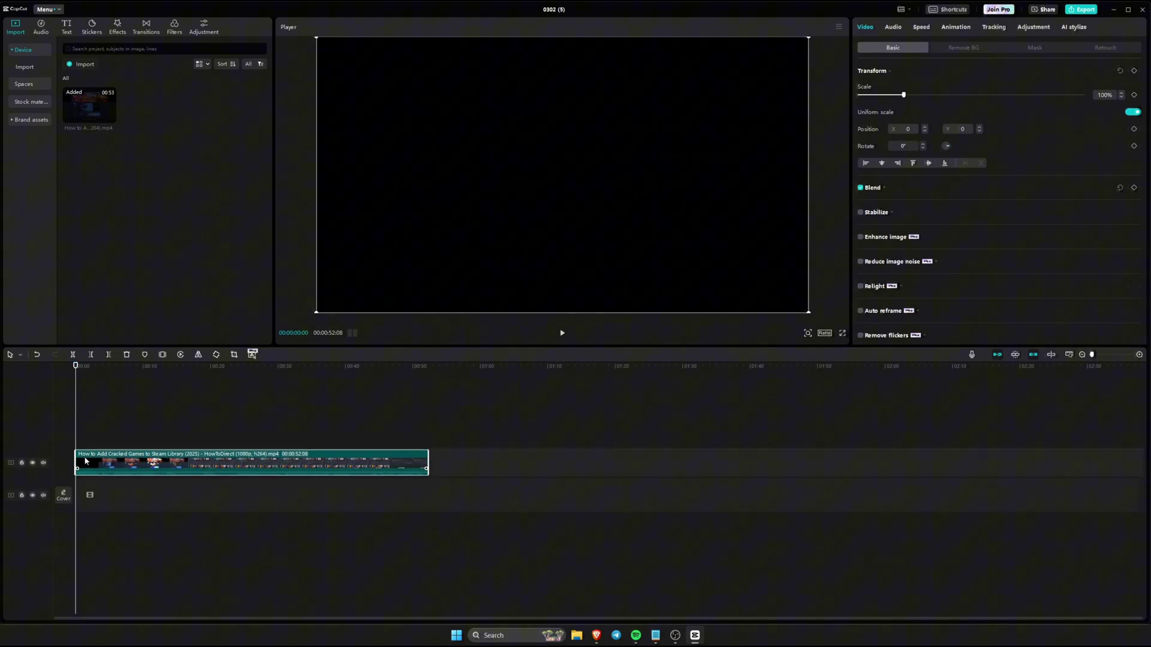
mouse_move(113, 372)
mouse_down()
mouse_move(139, 370)
mouse_move(118, 369)
mouse_up()
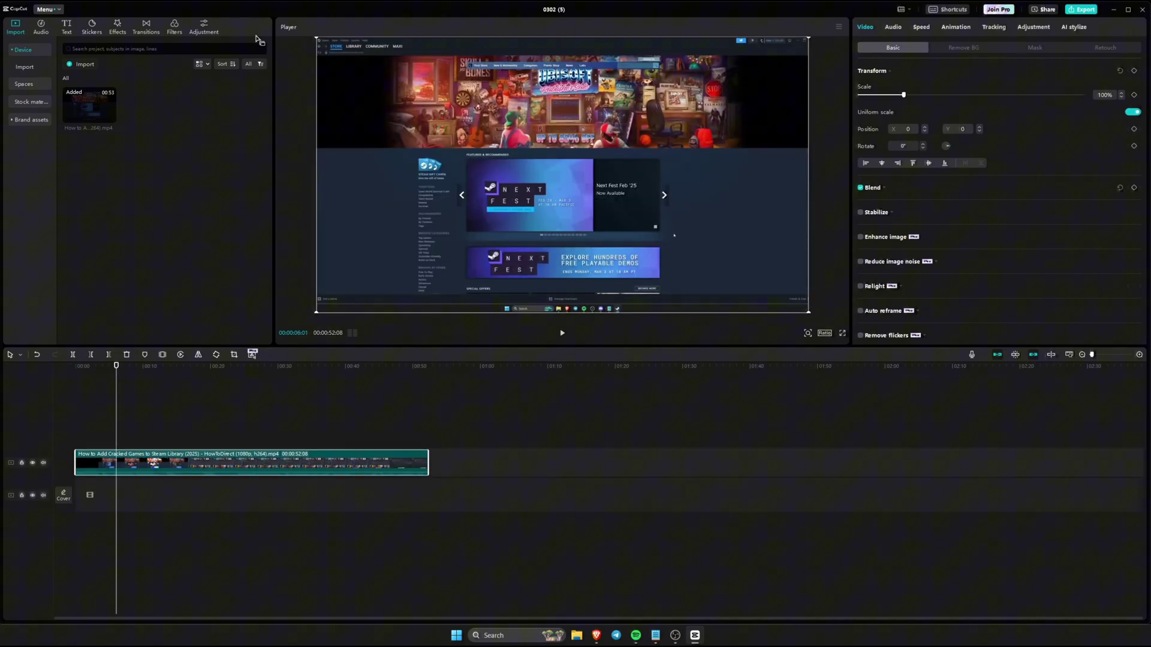
Generate English auto captions from the clip's speech
click(65, 27)
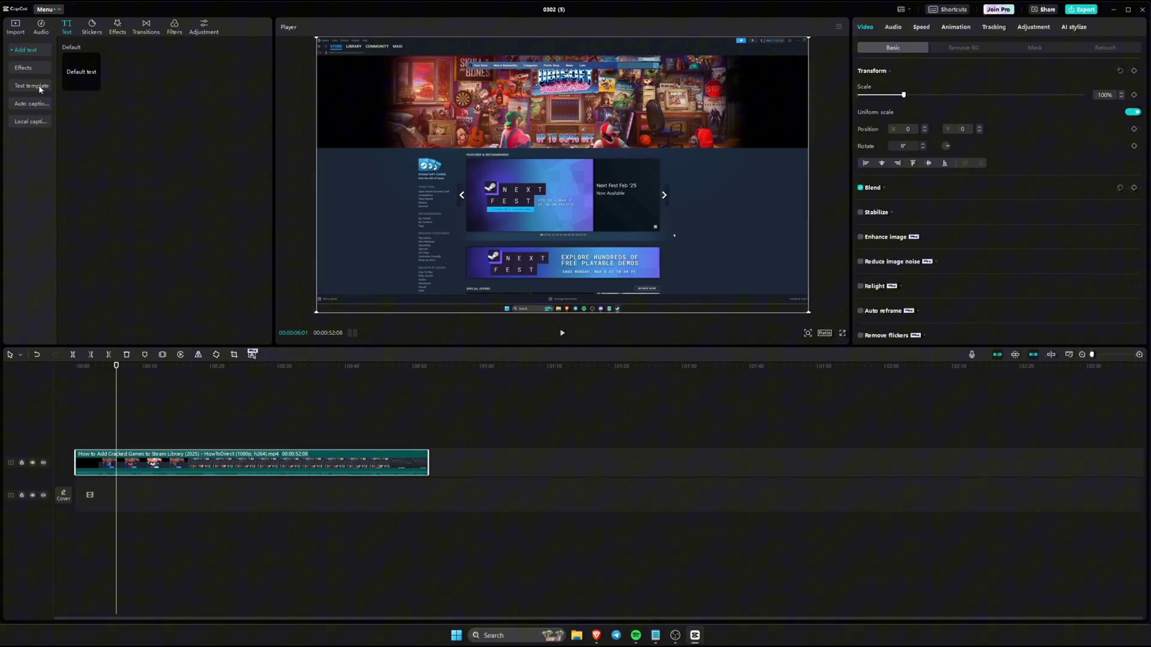
click(33, 104)
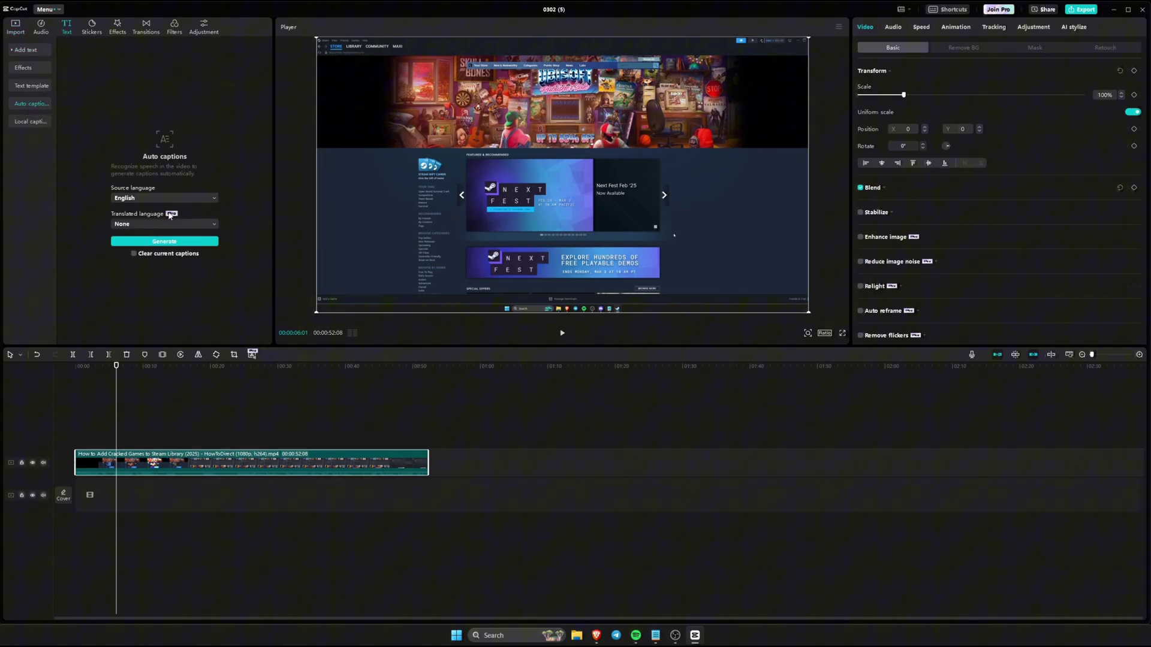
click(187, 242)
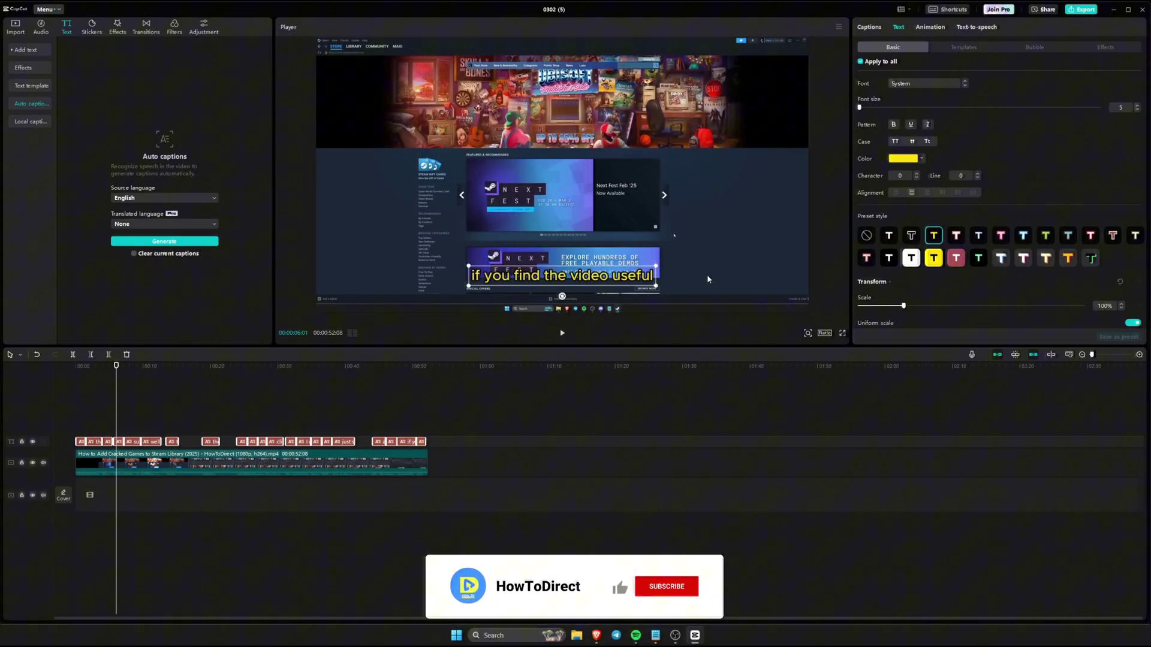
Scale captions to 165% in orange Montserrat, then browse caption templates
drag(903, 306, 935, 306)
click(927, 83)
click(920, 137)
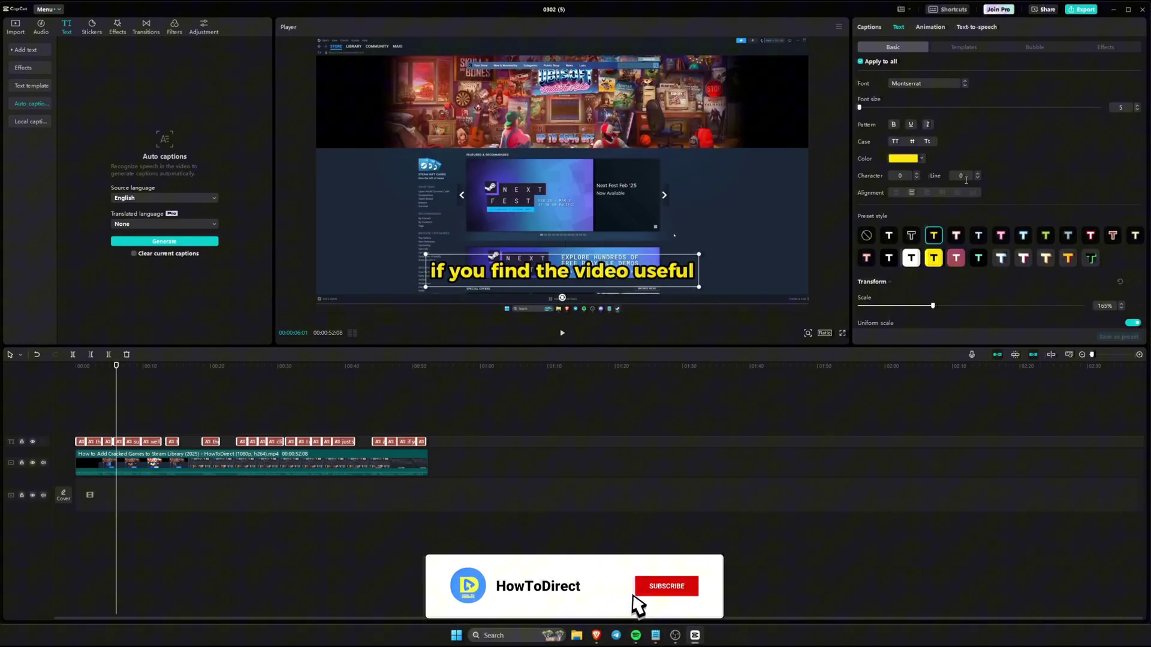
click(908, 159)
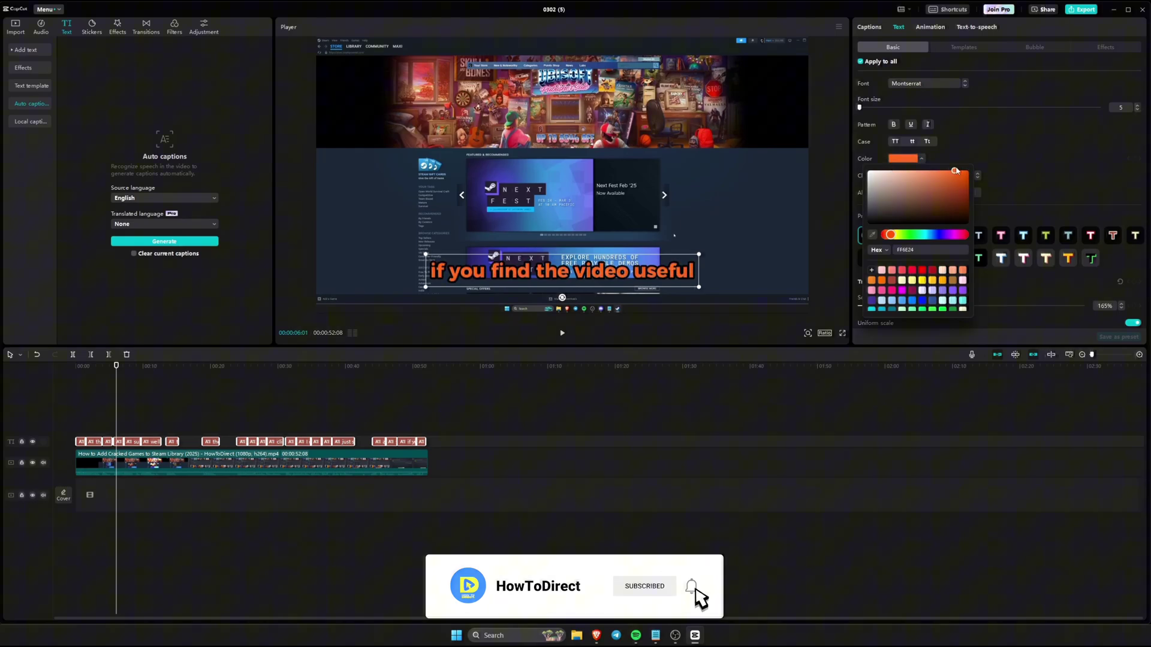
click(990, 216)
scroll(989, 225, down, 5)
drag(899, 221, 948, 220)
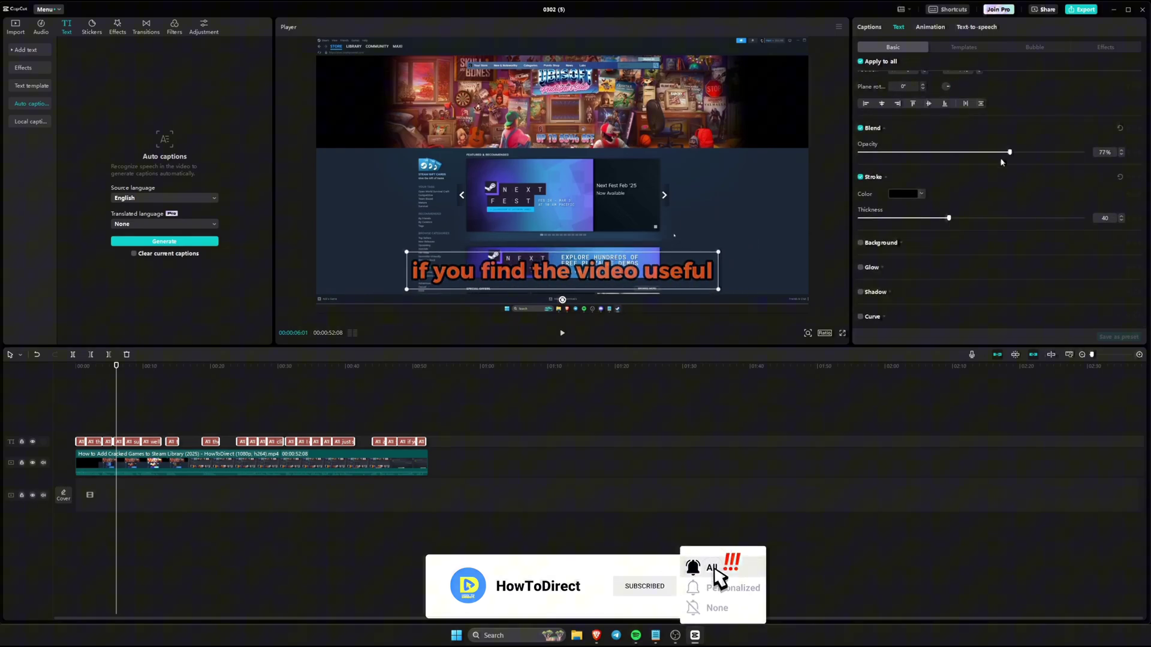
scroll(978, 252, up, 5)
click(963, 47)
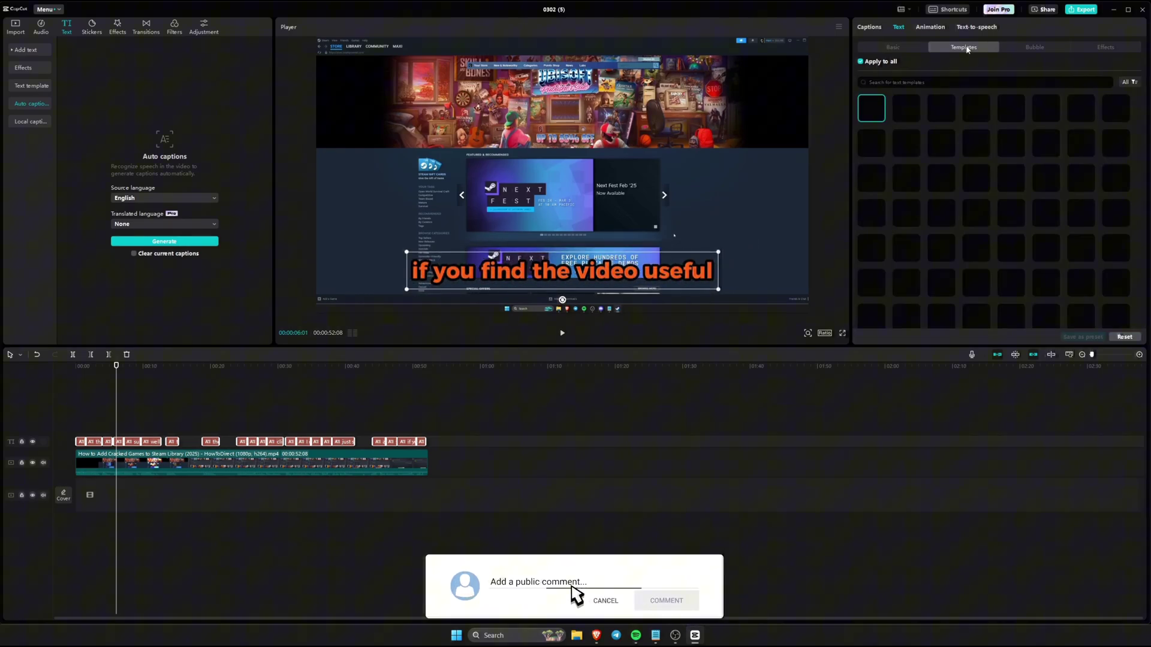